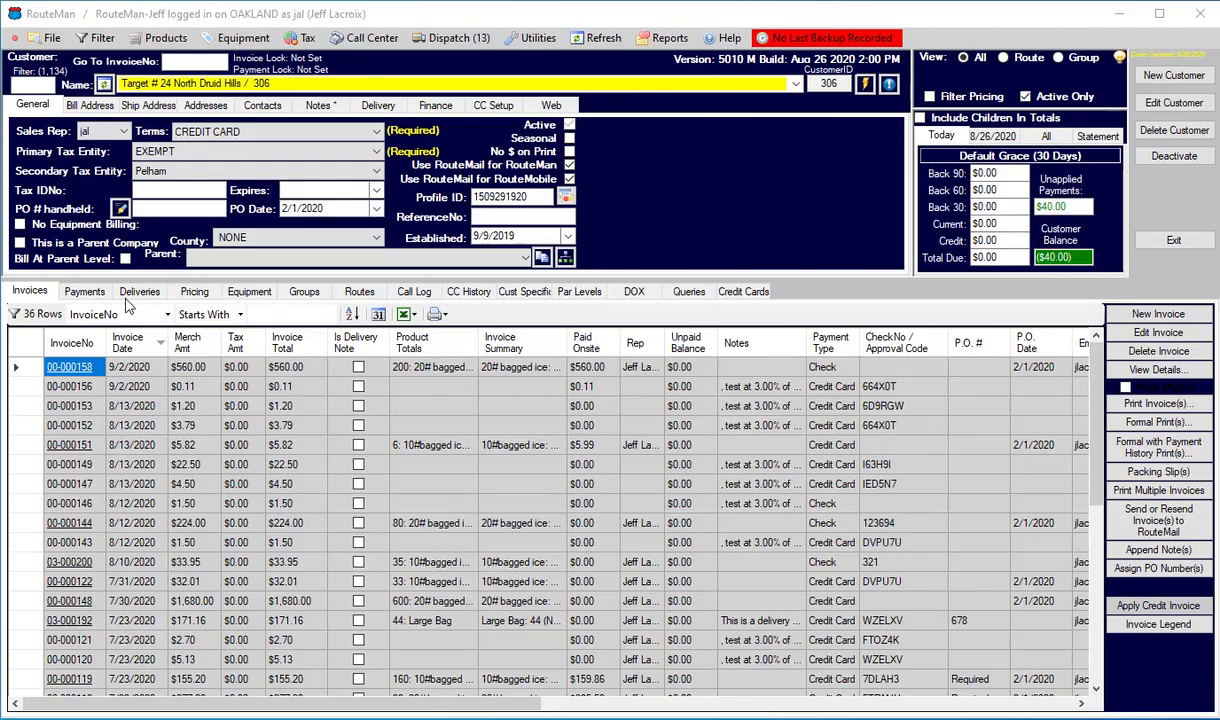
Review the payments and invoices of the Target # 24 North Druid Hills customer, ending on the payment list.
left_click(85, 292)
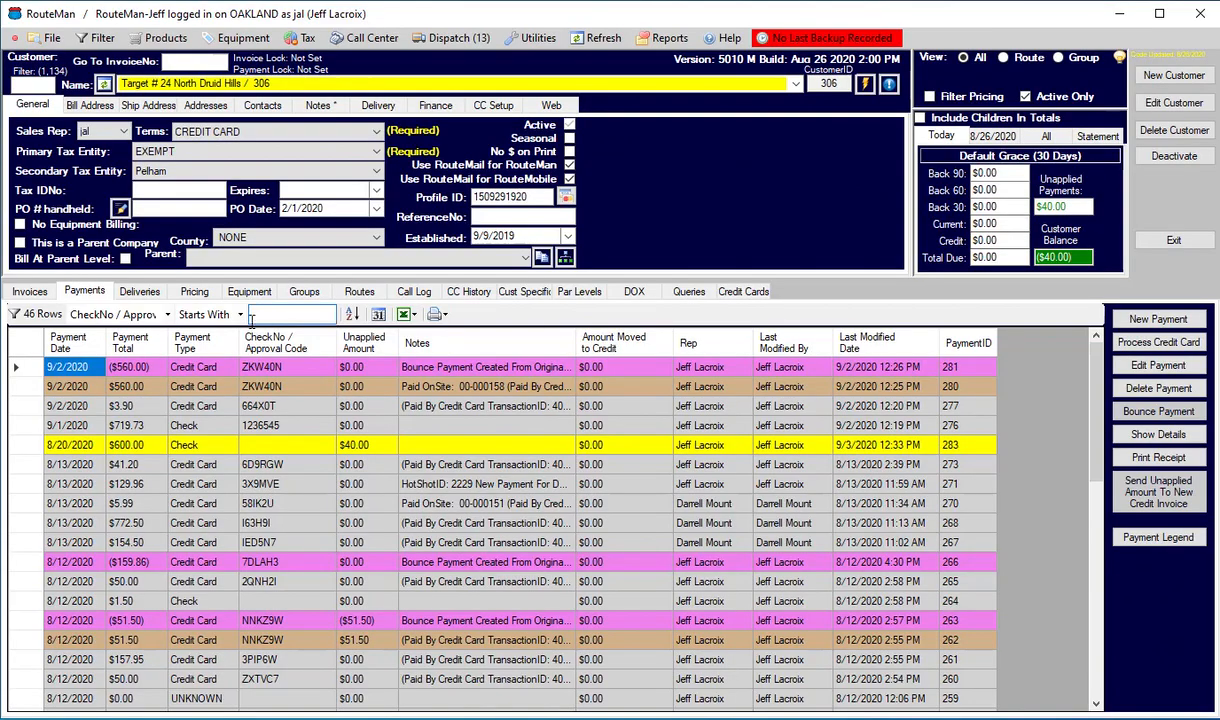
left_click(30, 291)
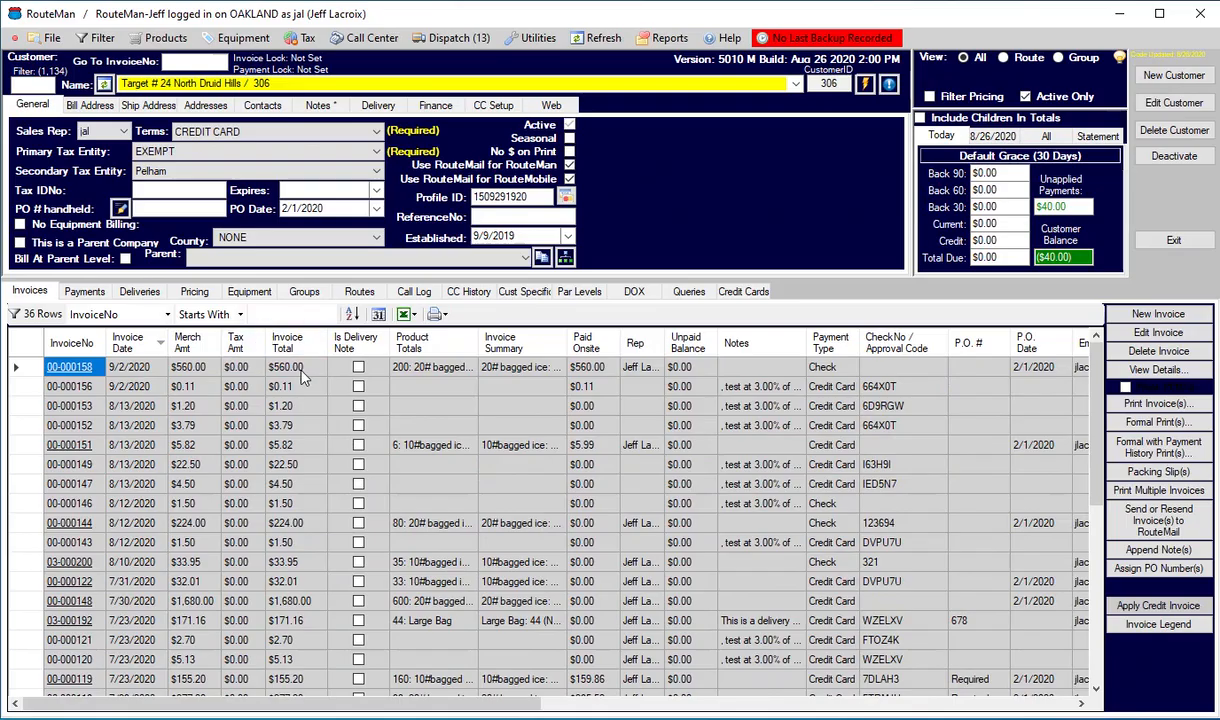
left_click(85, 291)
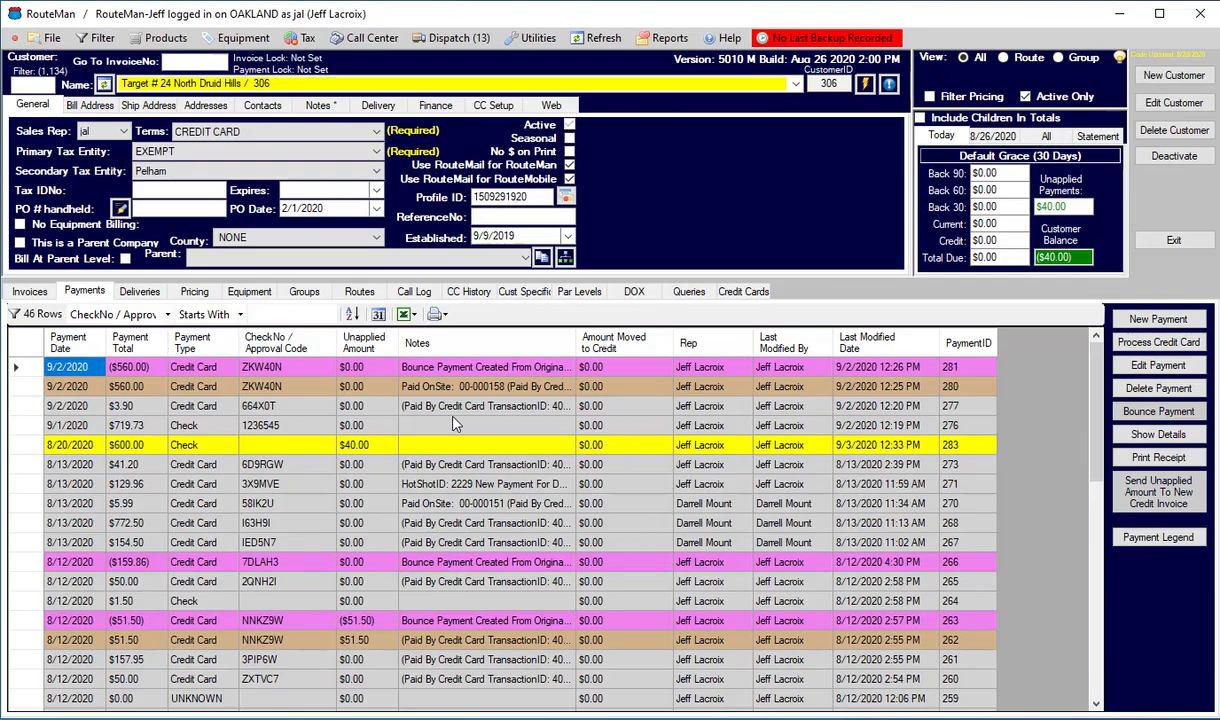
Open the product records and select the product Credit Product / Credit.
left_click(177, 40)
left_click(176, 56)
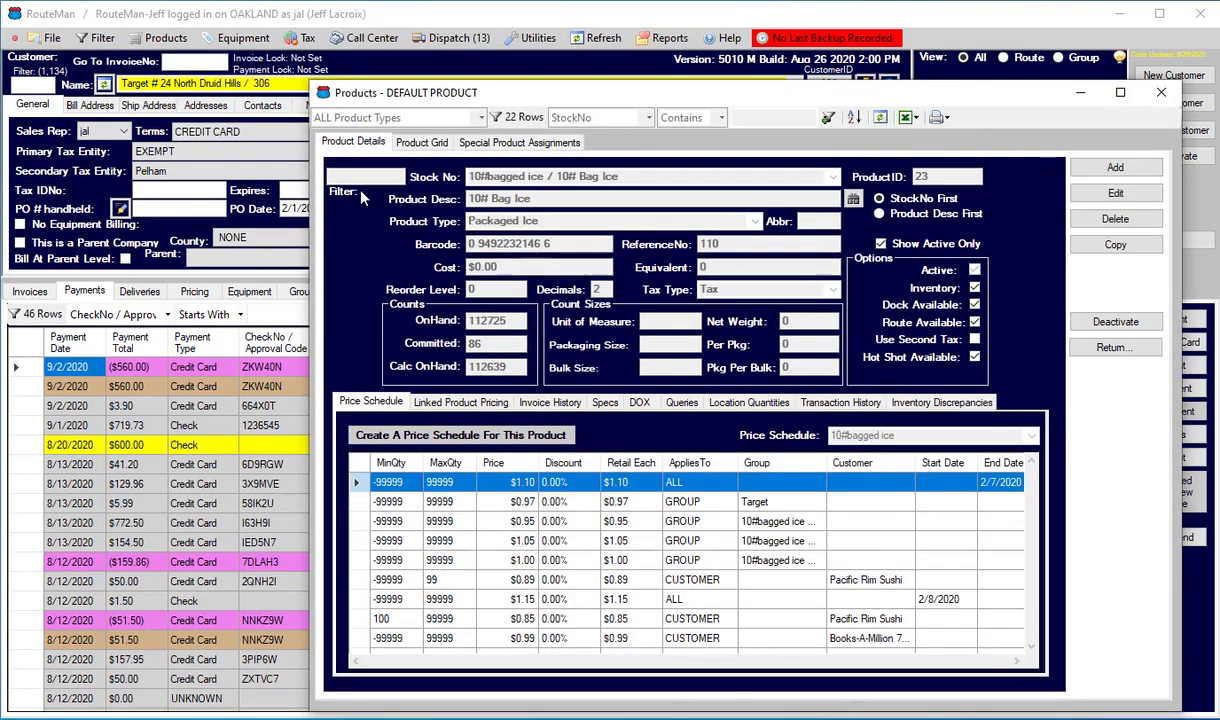
left_click(795, 177)
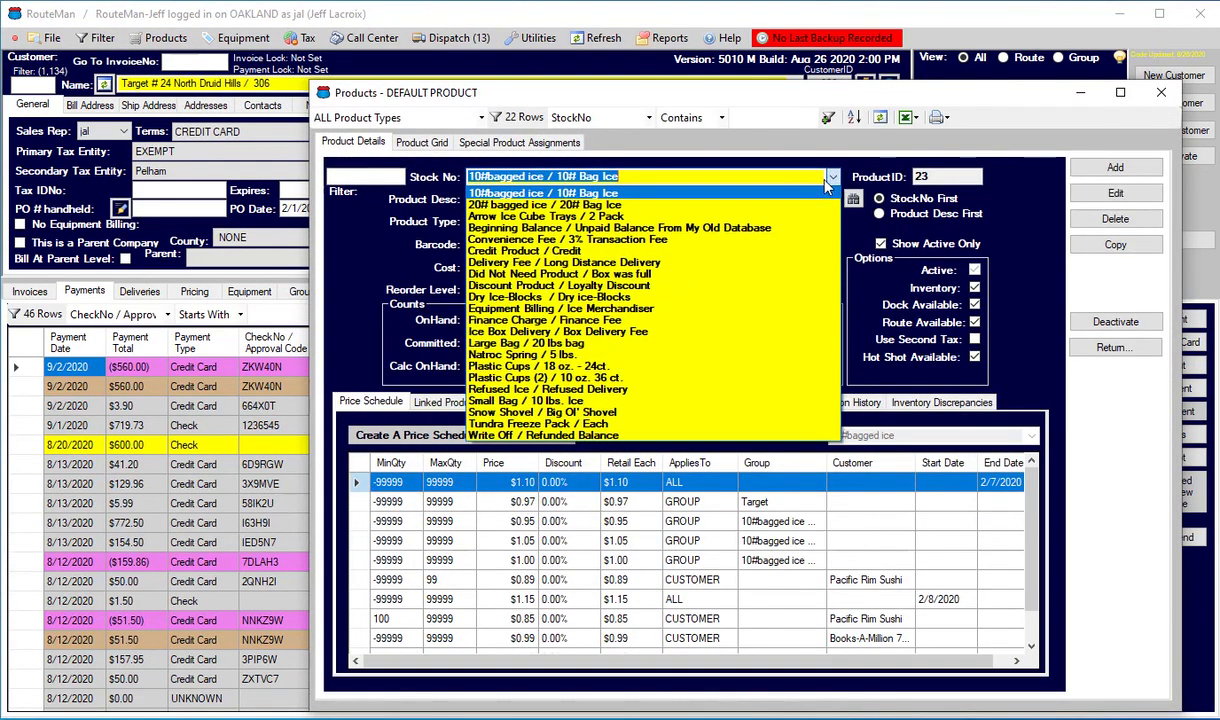
left_click(792, 251)
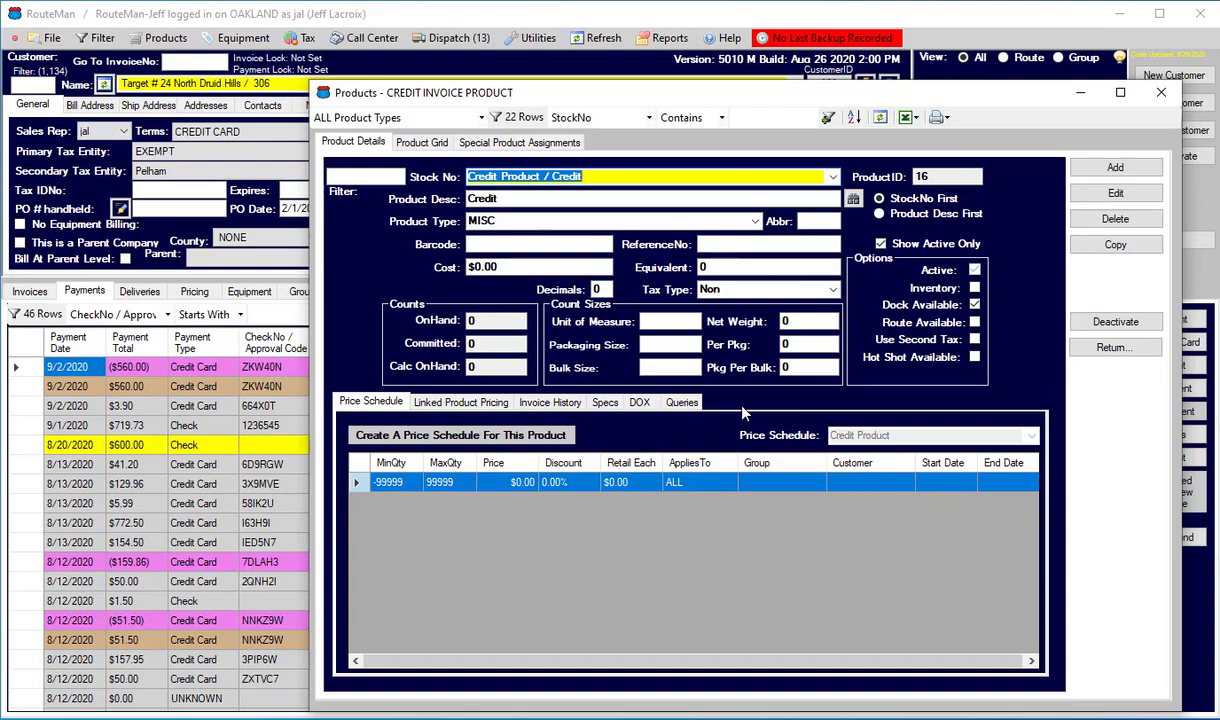
Assign Credit Product / Credit as the special Credit Invoice Product and return to the customer record.
left_click(510, 144)
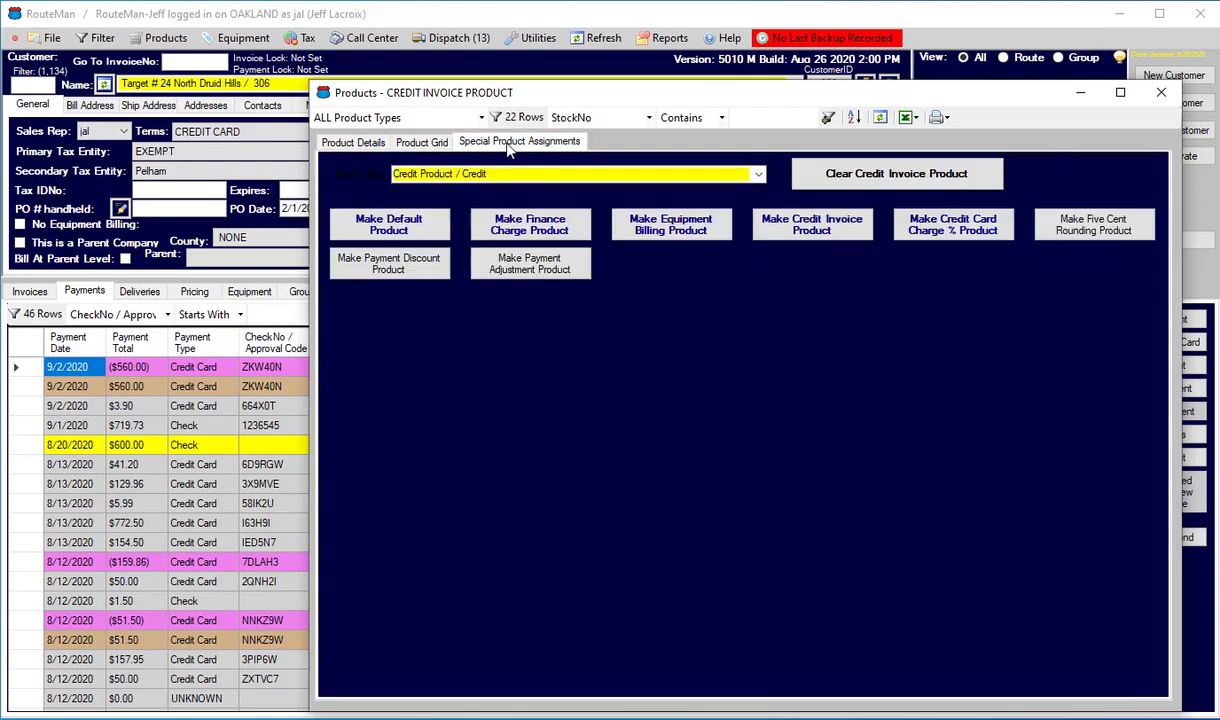
left_click(853, 236)
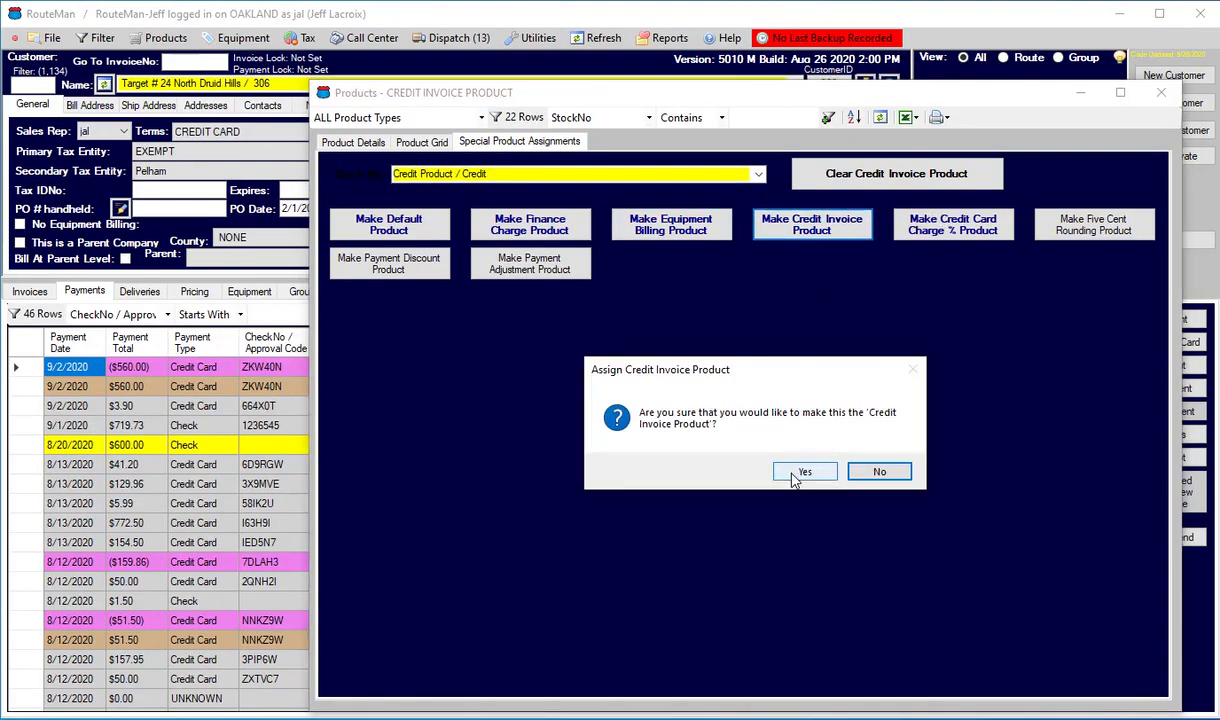
left_click(795, 475)
left_click(815, 477)
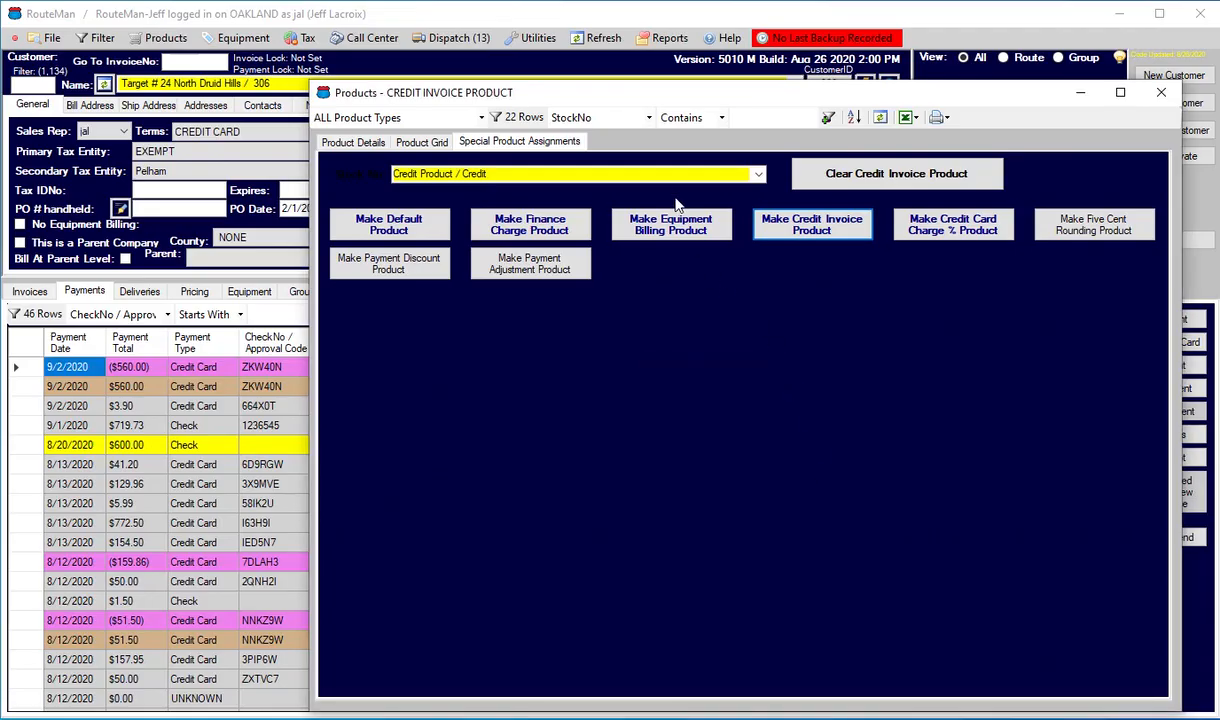
left_click(353, 142)
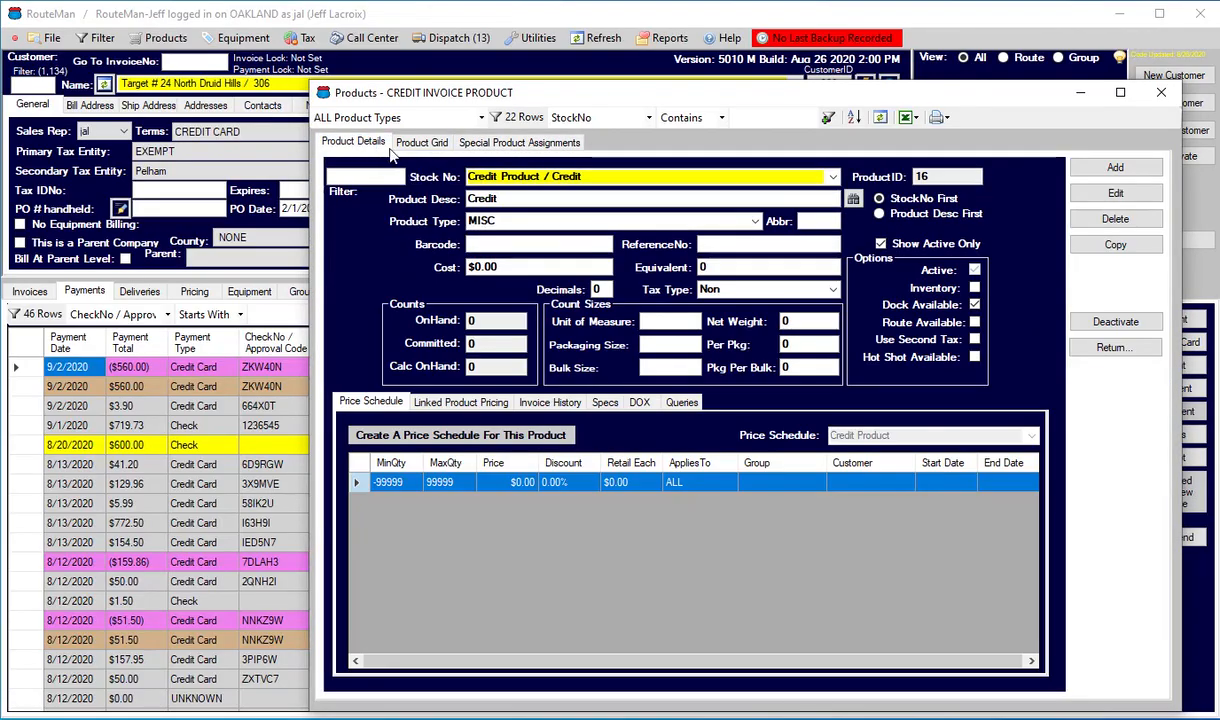
left_click(1112, 348)
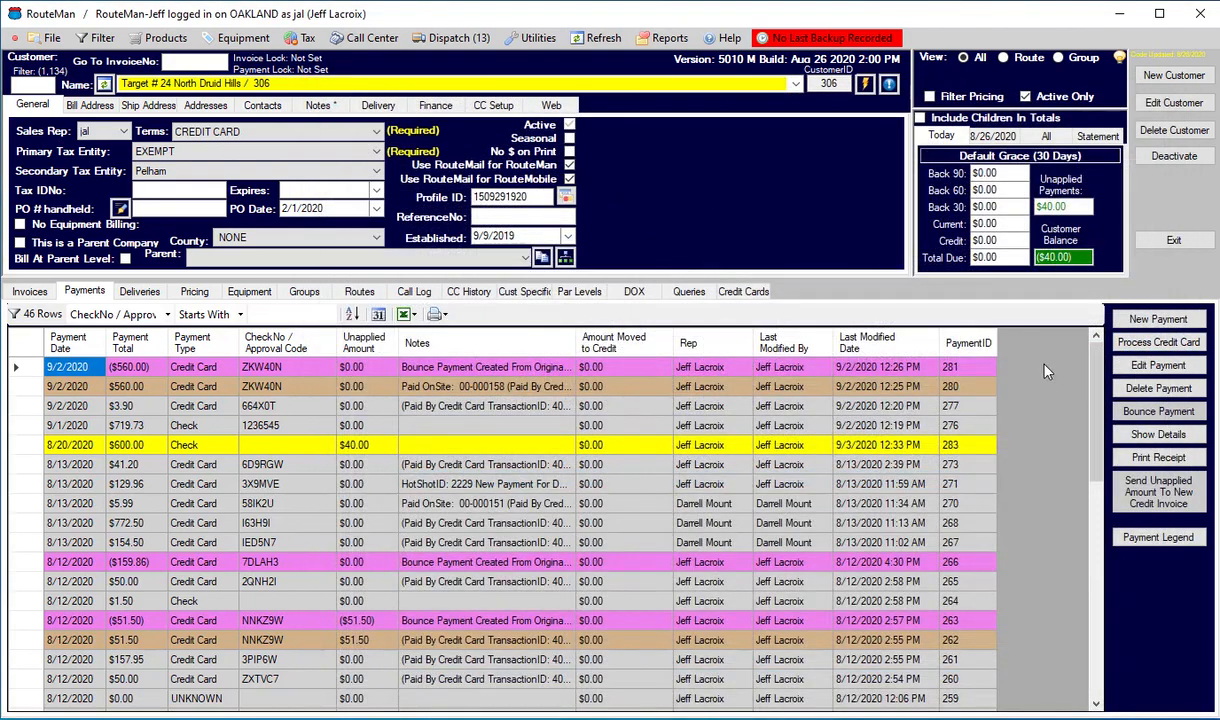
Send the unapplied amount of the $600.00 check payment dated 8/20/2020 to a new credit invoice.
left_click(24, 444)
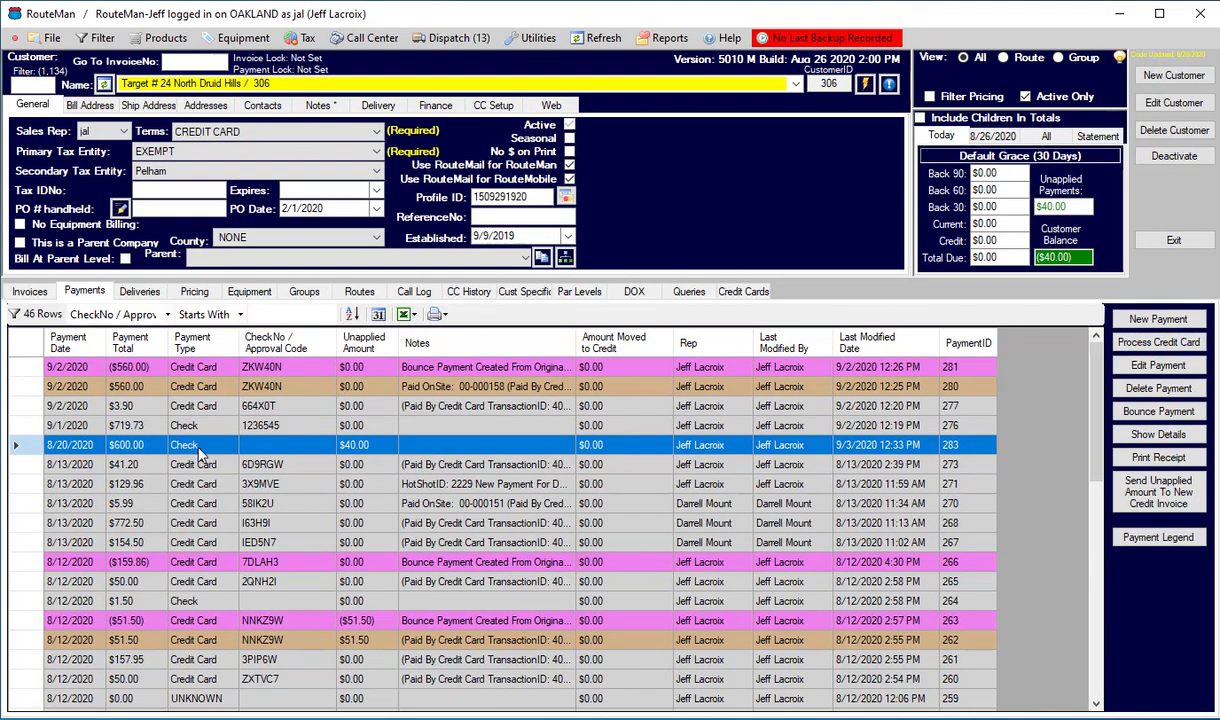
left_click(1190, 500)
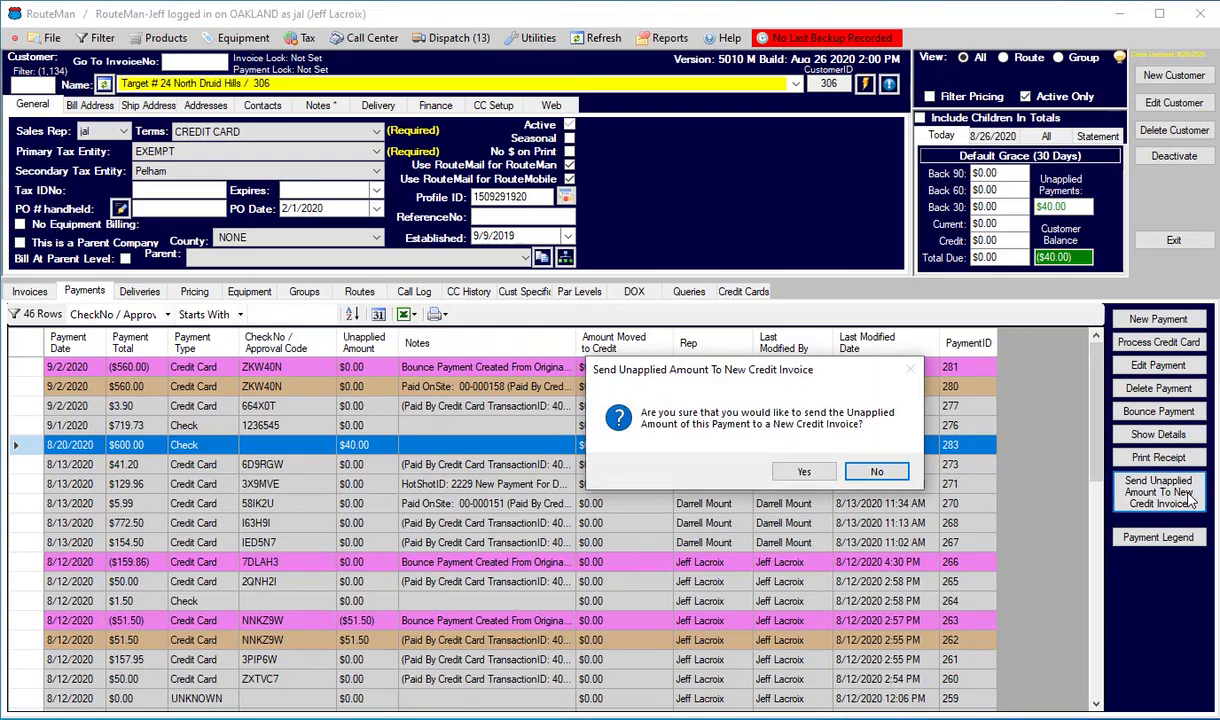
left_click(802, 471)
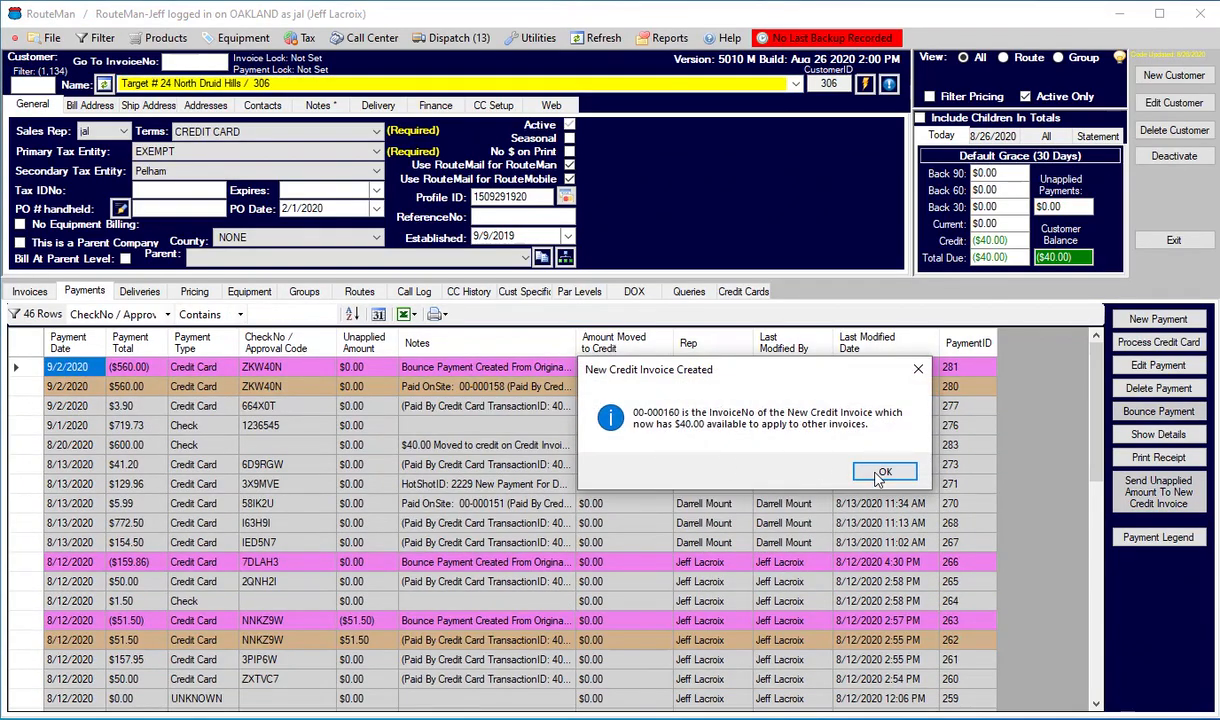
left_click(880, 473)
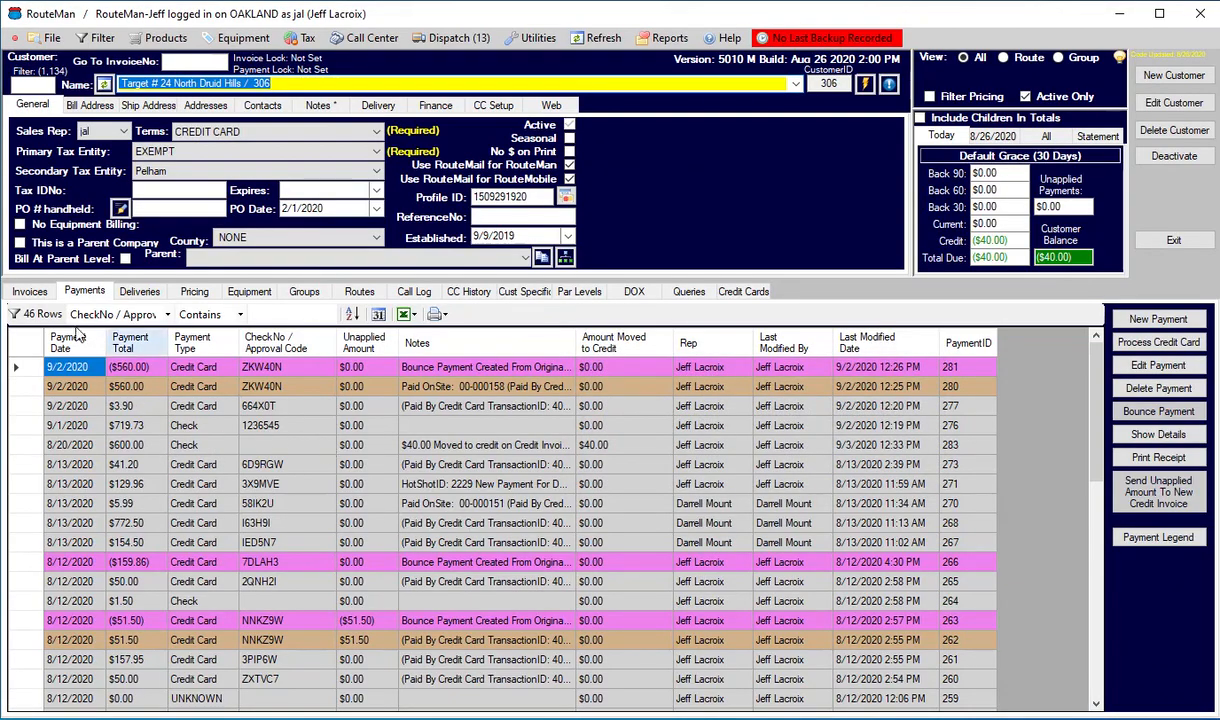
Examine the details of the new credit invoice dated 8/20/2020, including its notes and unpaid balance, and return to the list.
left_click(30, 291)
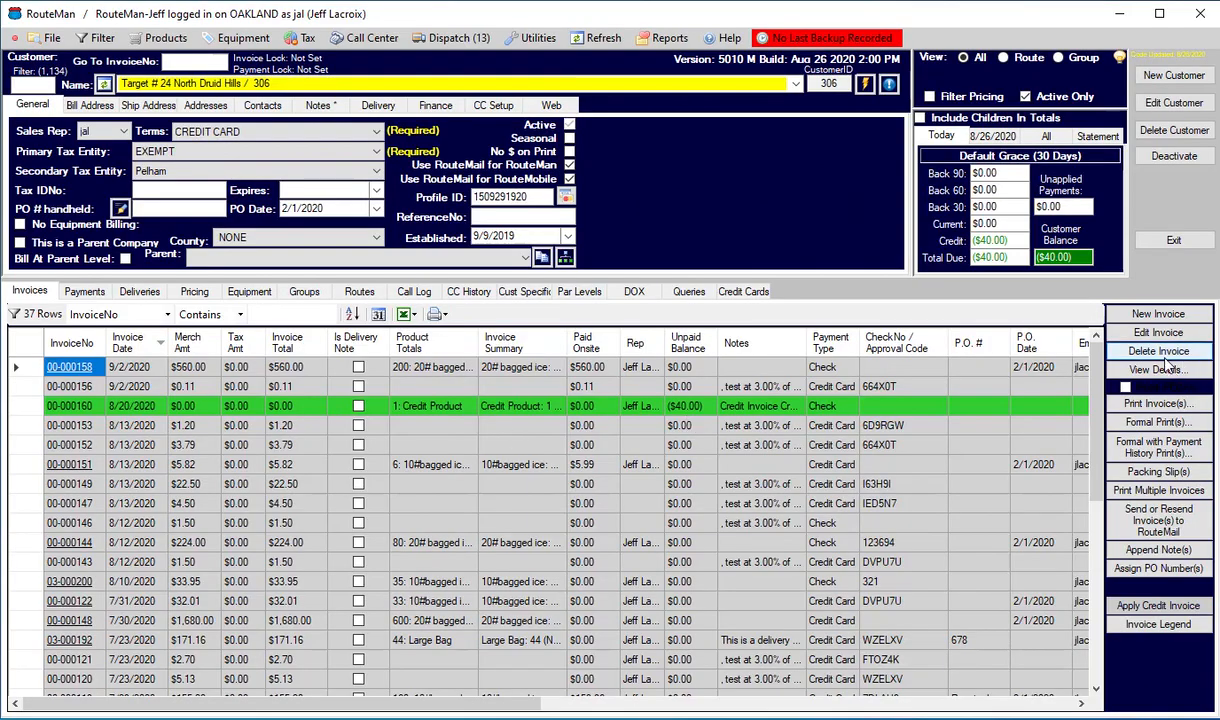
left_click(25, 408)
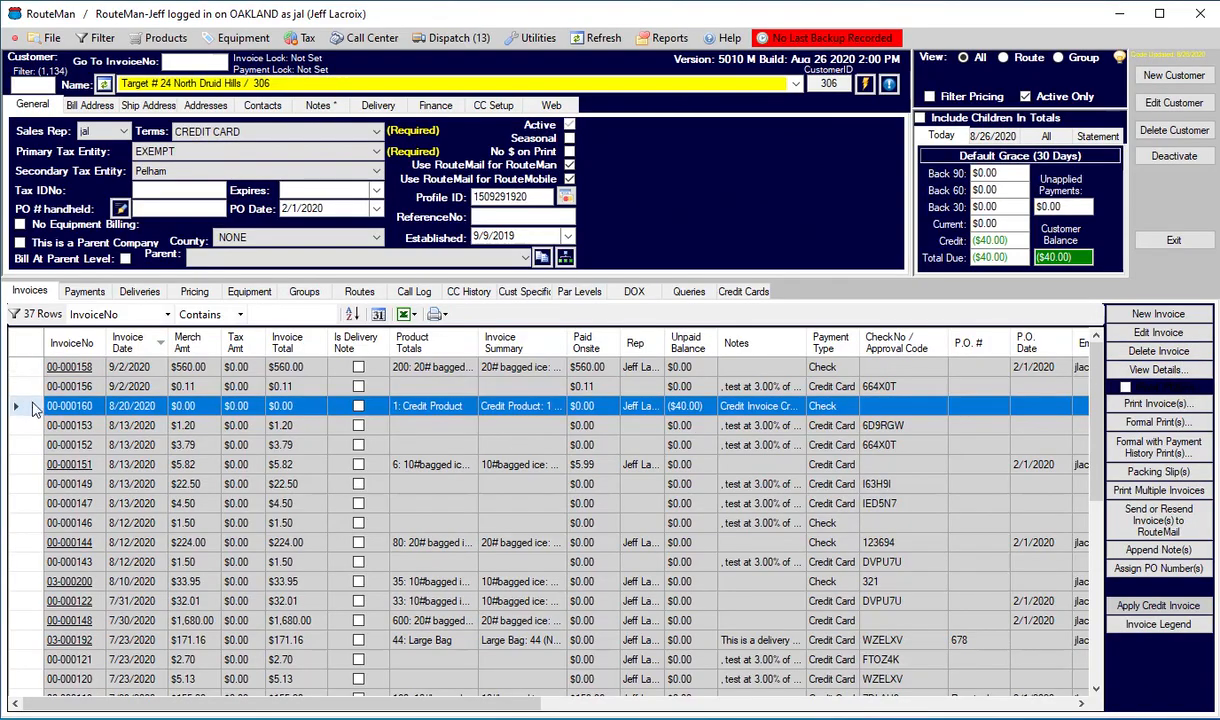
double_click(864, 412)
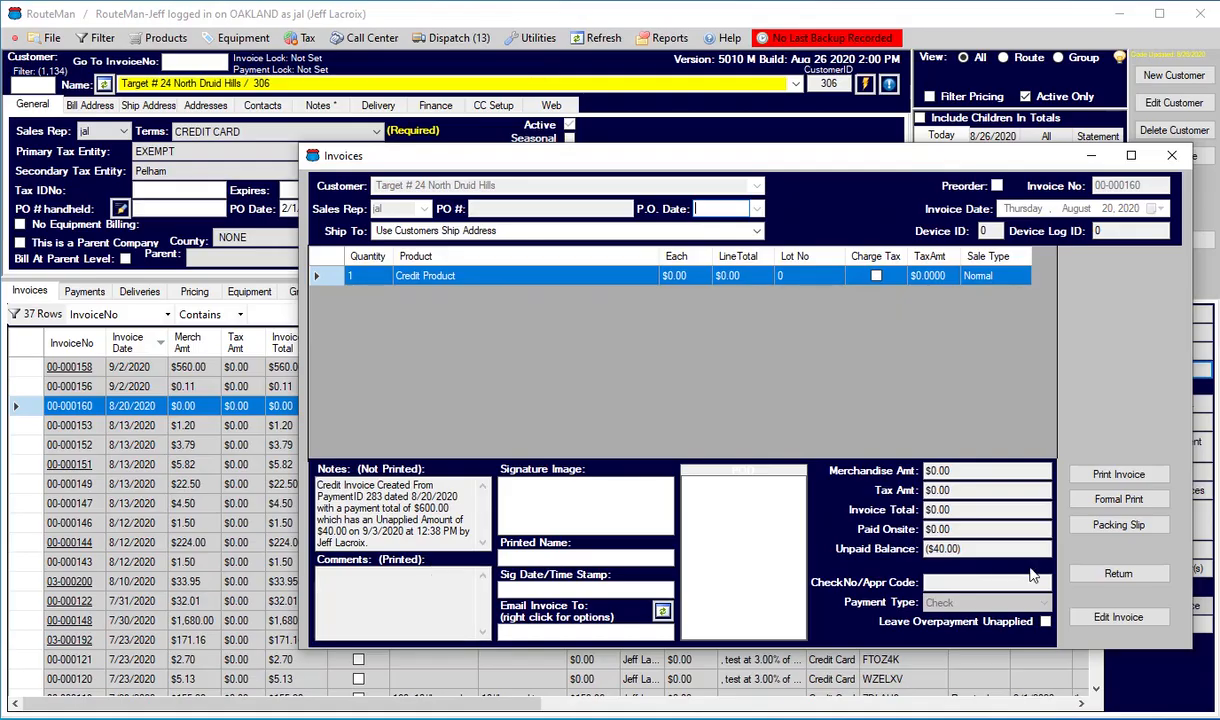
left_click(1112, 573)
Compare the 8/20/2020 credit invoice with its source payment in the payment list, and go back to the invoices.
left_click(145, 420)
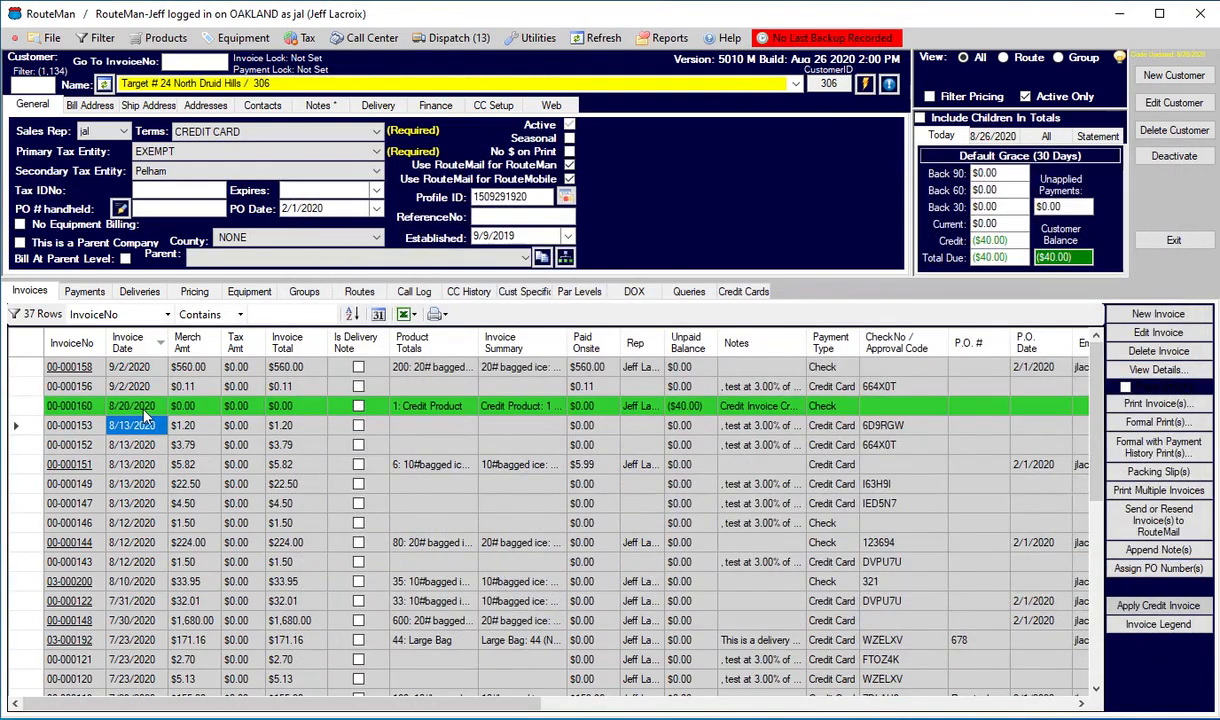
left_click(74, 404)
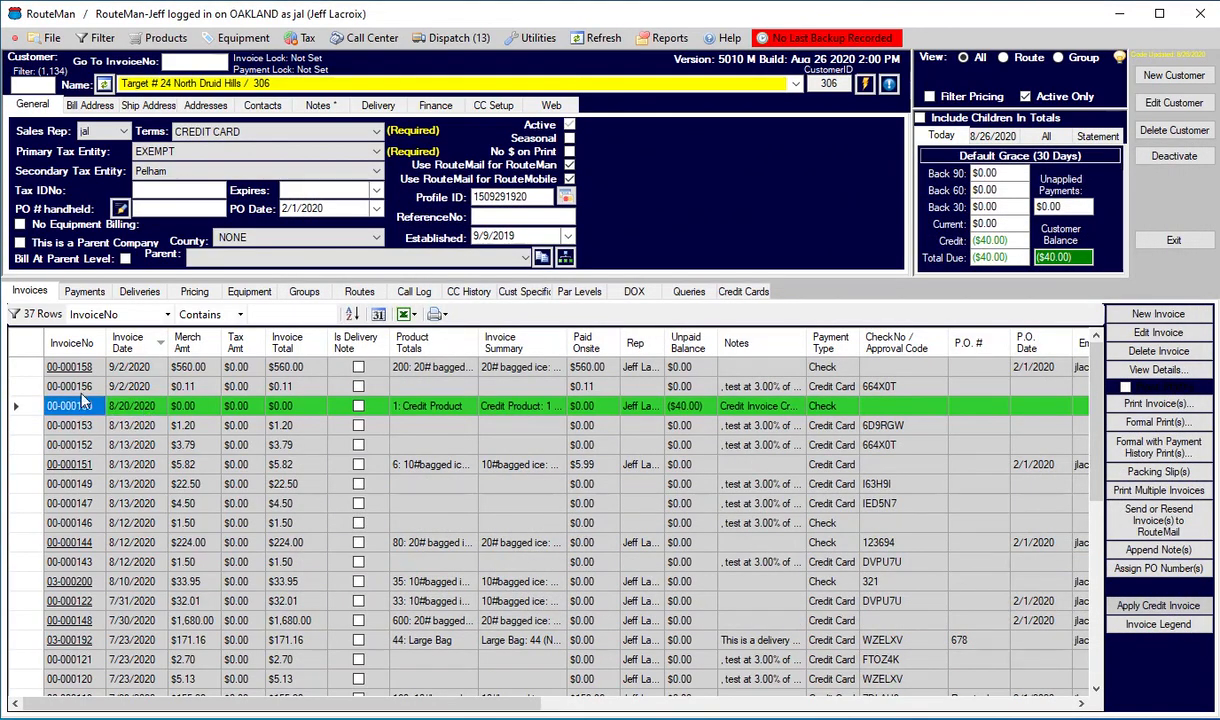
left_click(84, 291)
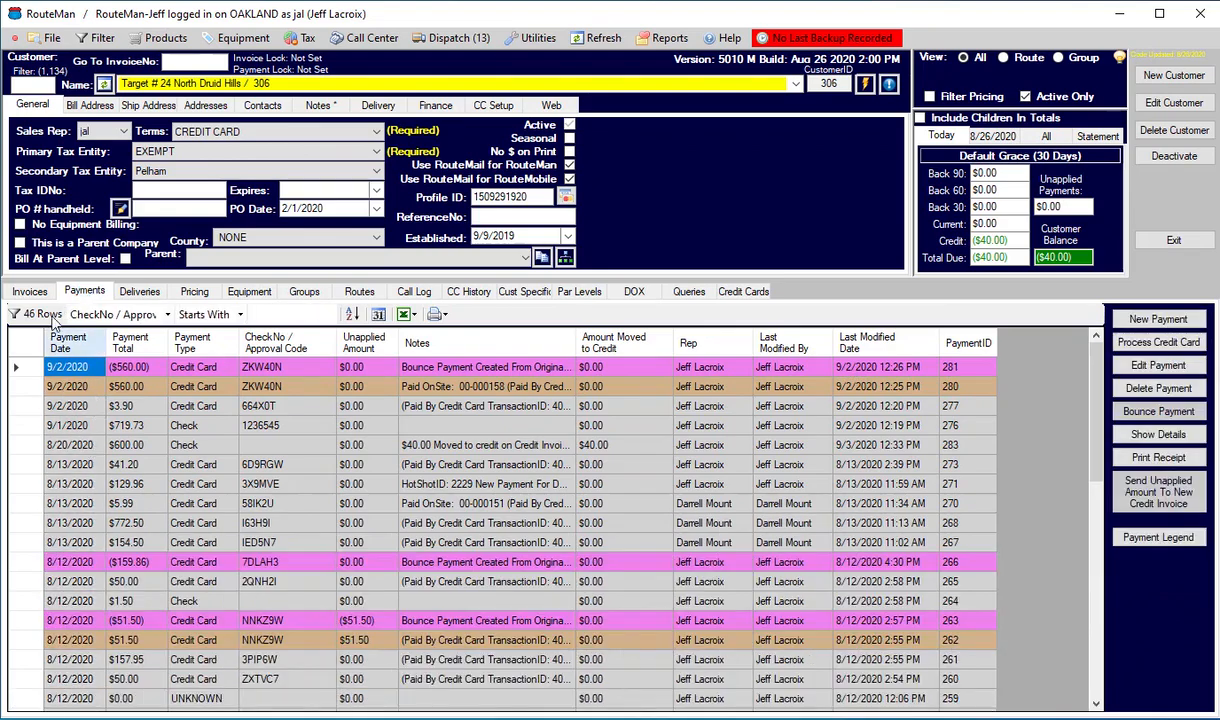
left_click(30, 291)
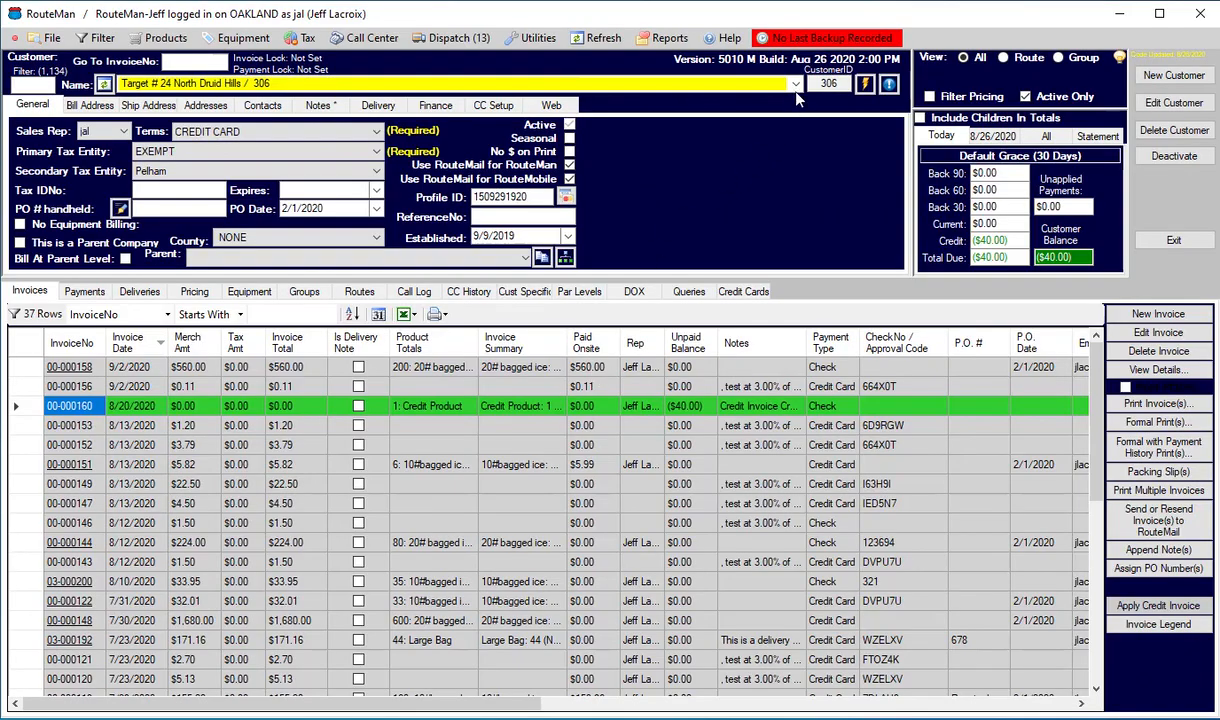
Switch to the customer Target # 25 Buckhead and create a new $0.00 payment dated 7/15/2020.
left_click(762, 85)
left_click(762, 114)
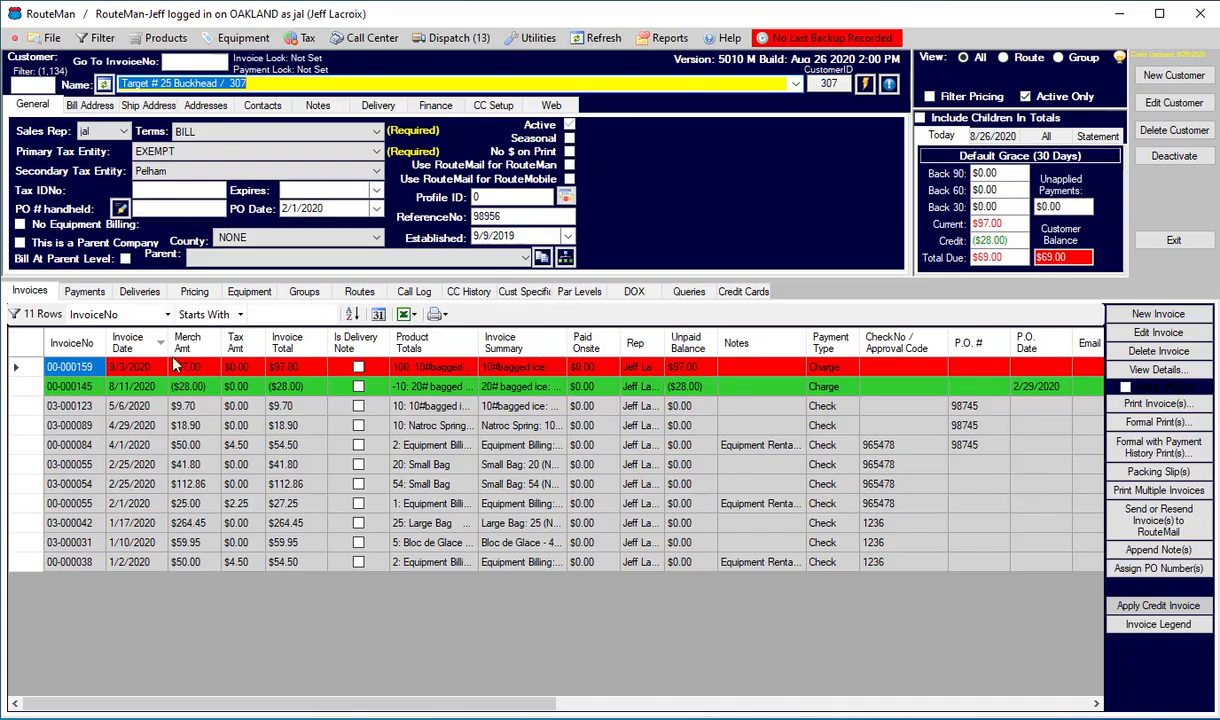
left_click(85, 292)
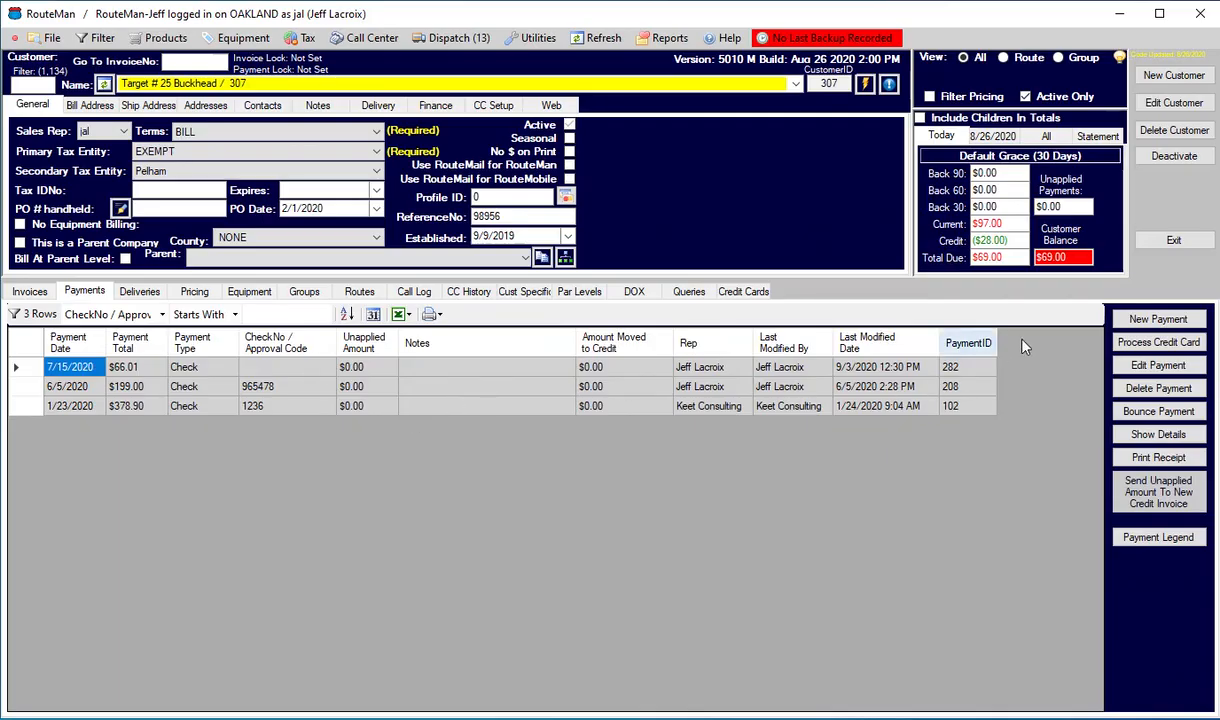
left_click(1158, 319)
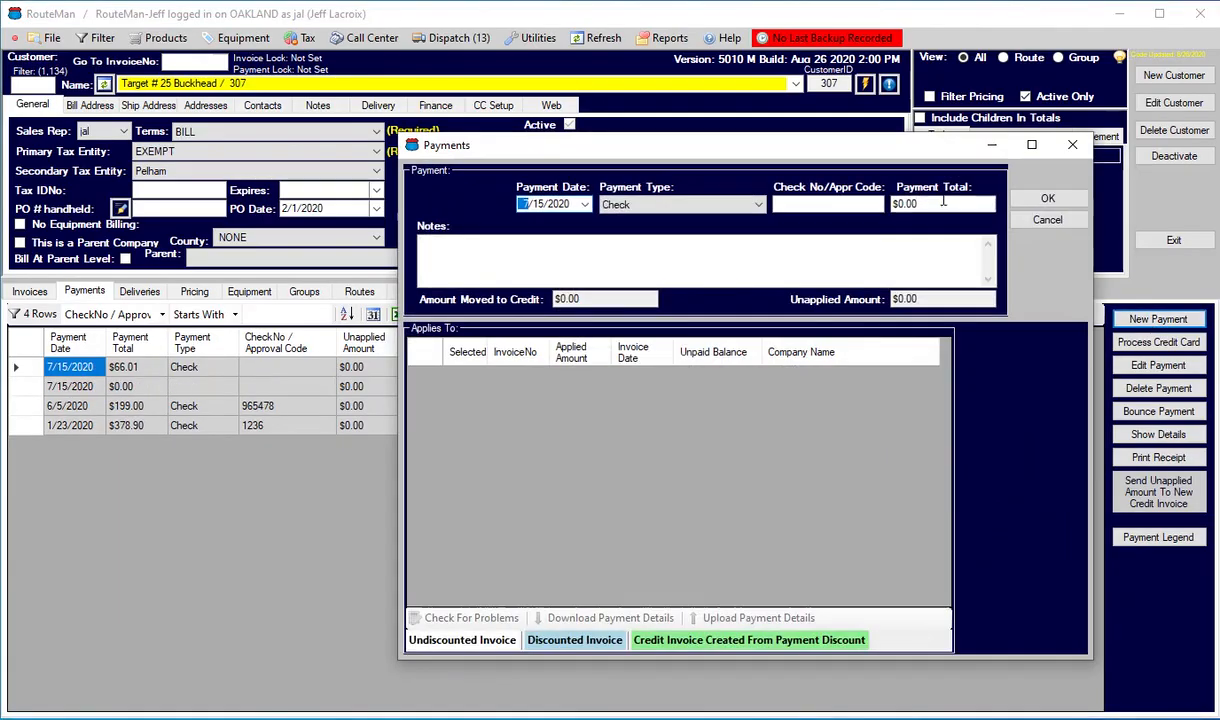
left_click(1045, 197)
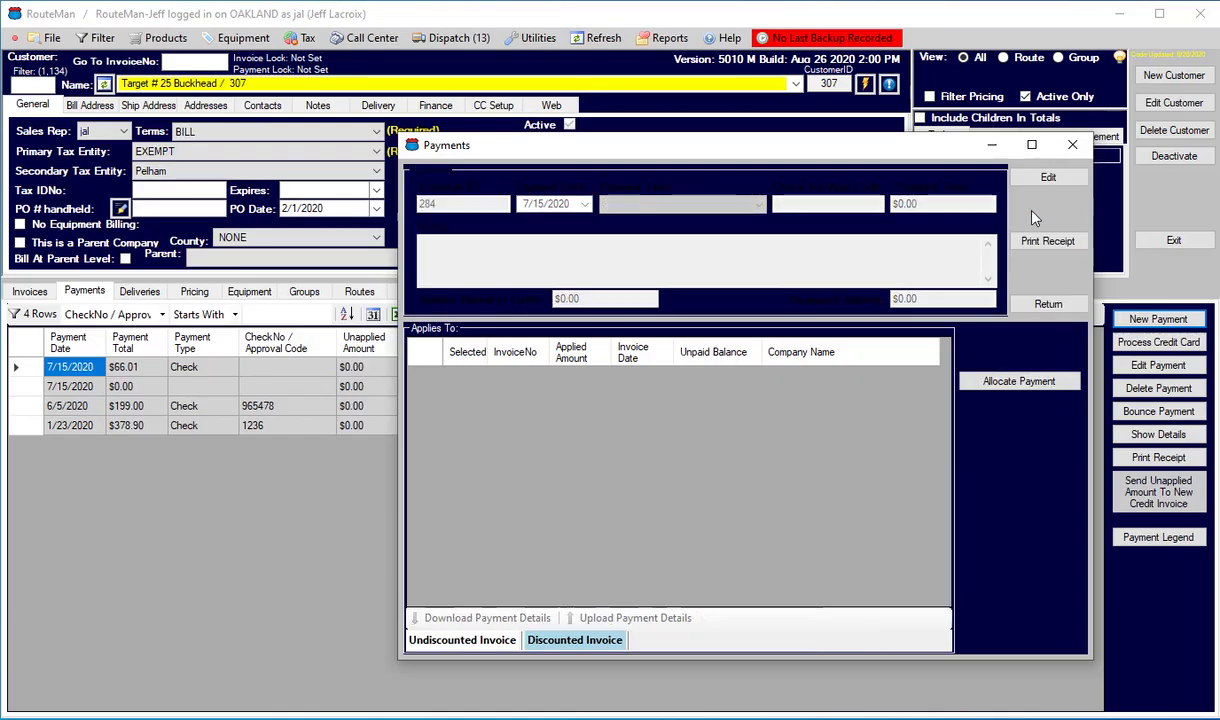
Allocate the 8/11/2020 credit invoice's $28.00 to the 9/3/2020 invoice through the zero-dollar payment, save it, and return.
left_click(1030, 388)
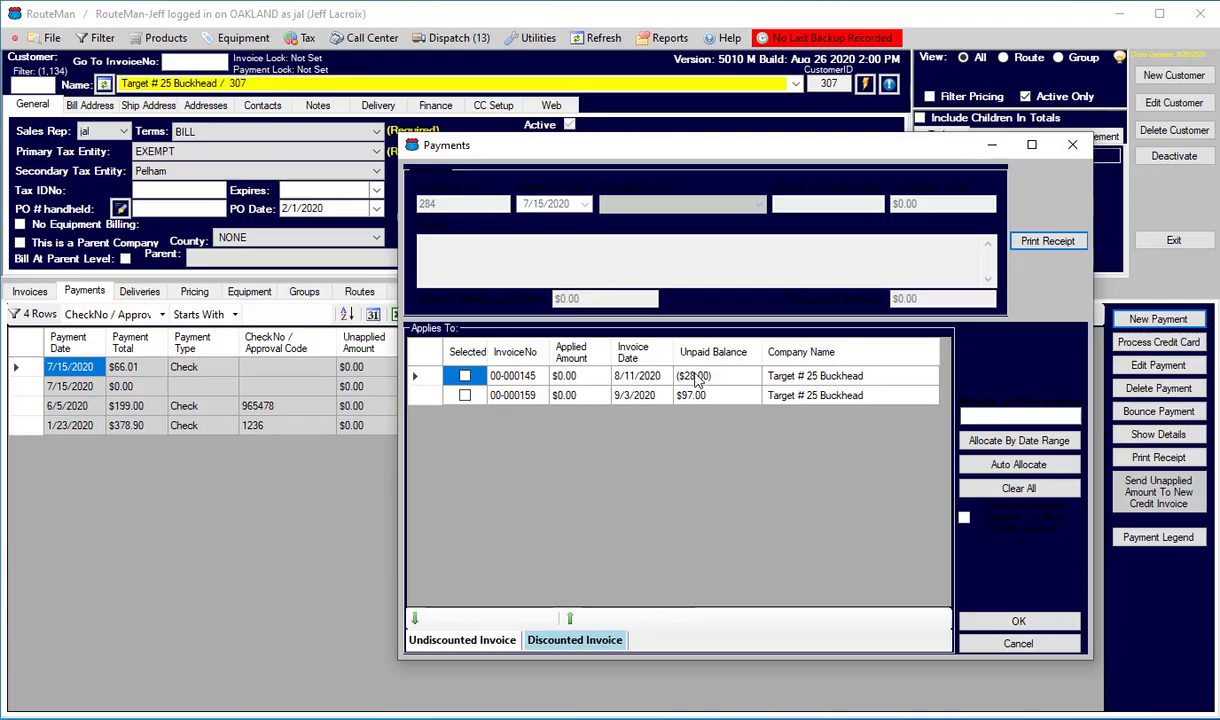
left_click(465, 377)
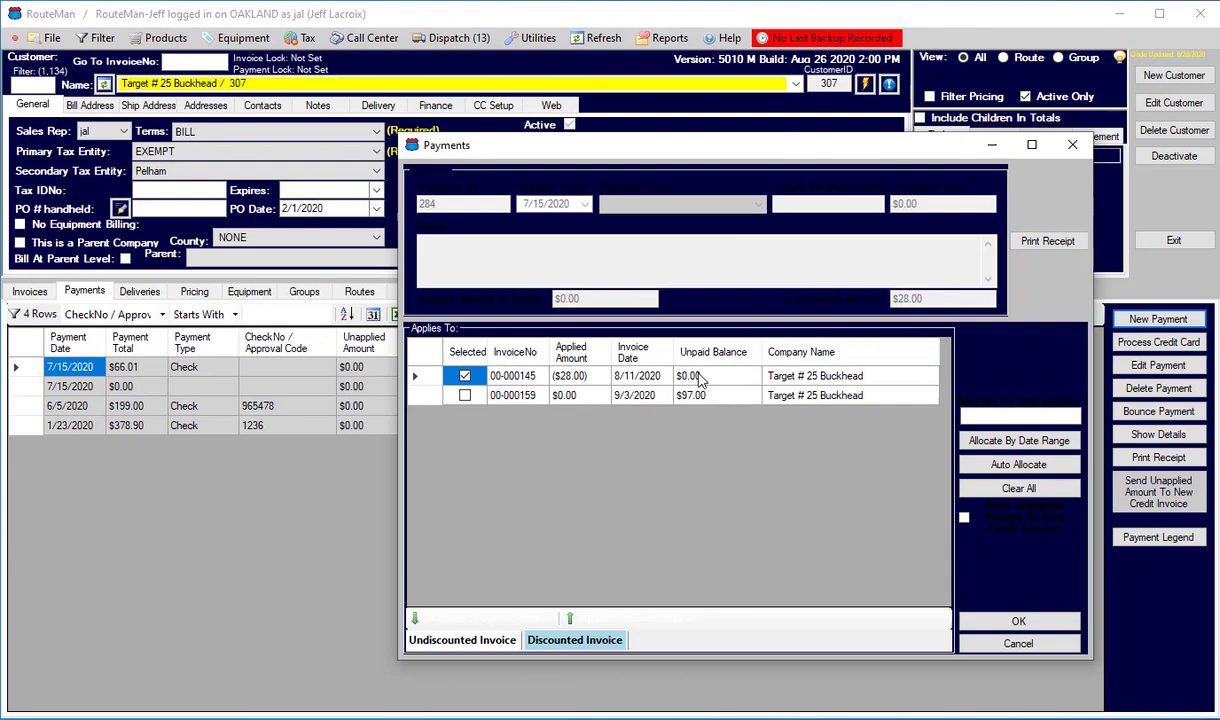
left_click(464, 396)
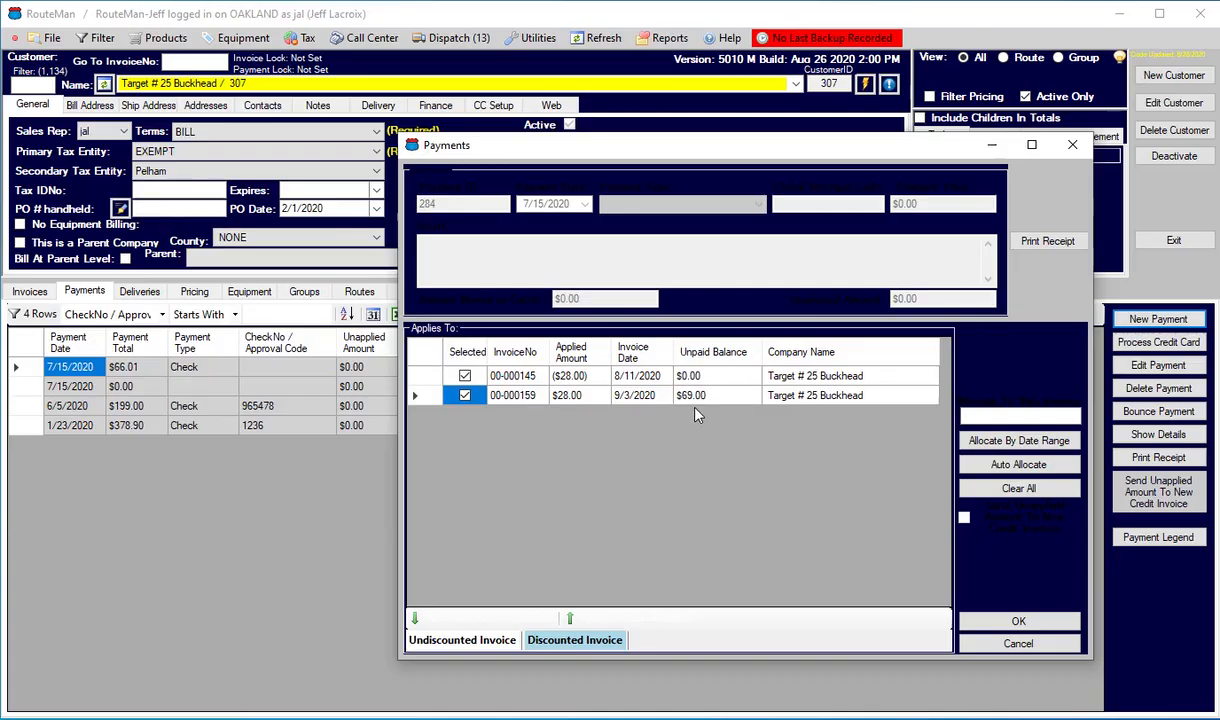
left_click(1019, 620)
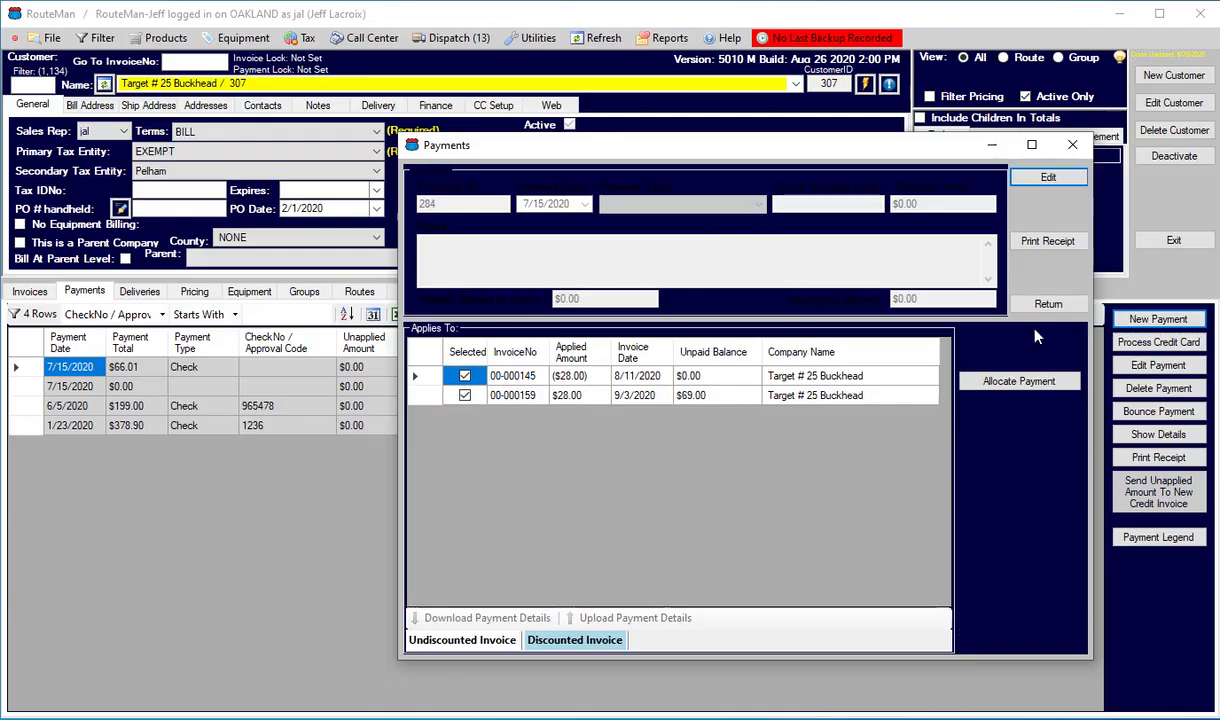
left_click(1040, 302)
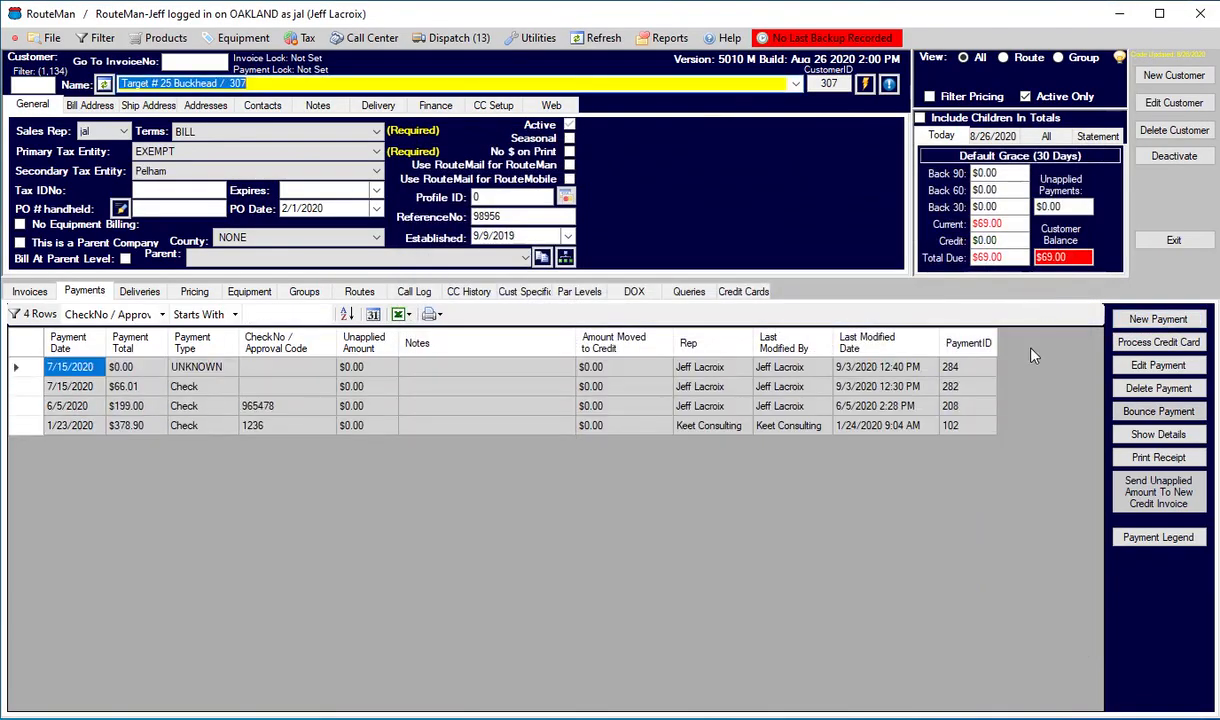
Check the invoices' unpaid balances after the allocation and consult the invoice legend for the row colours.
left_click(42, 290)
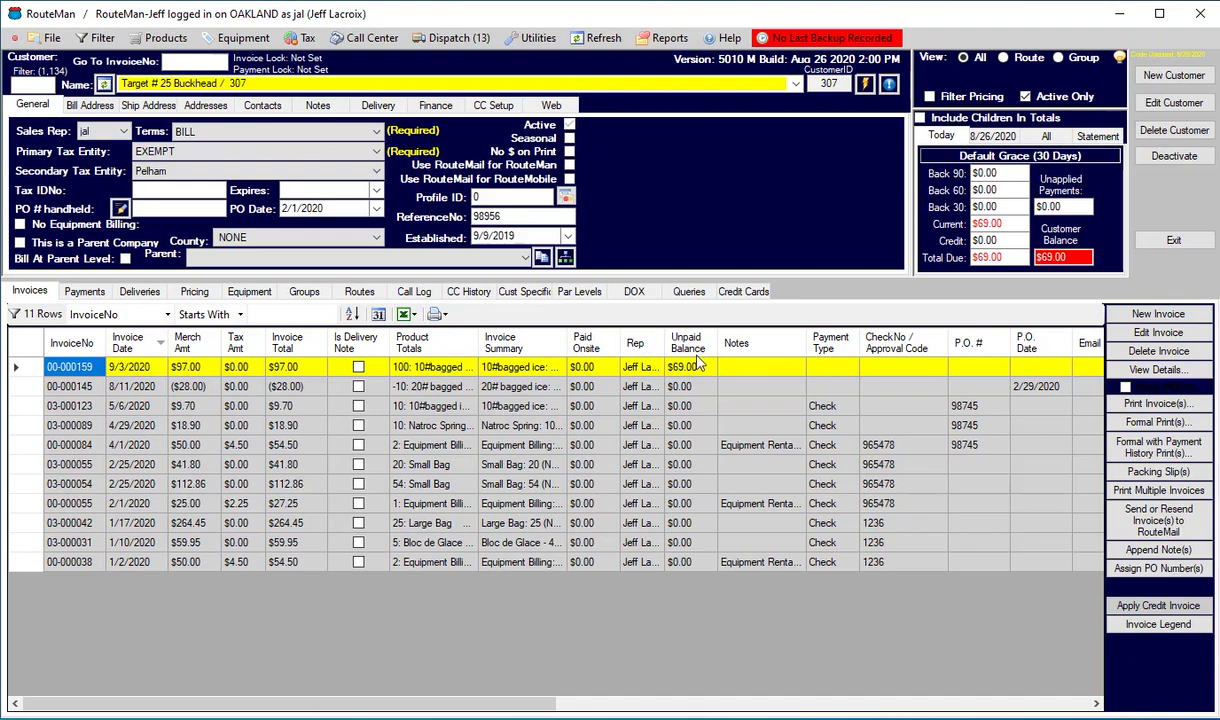
left_click(1140, 626)
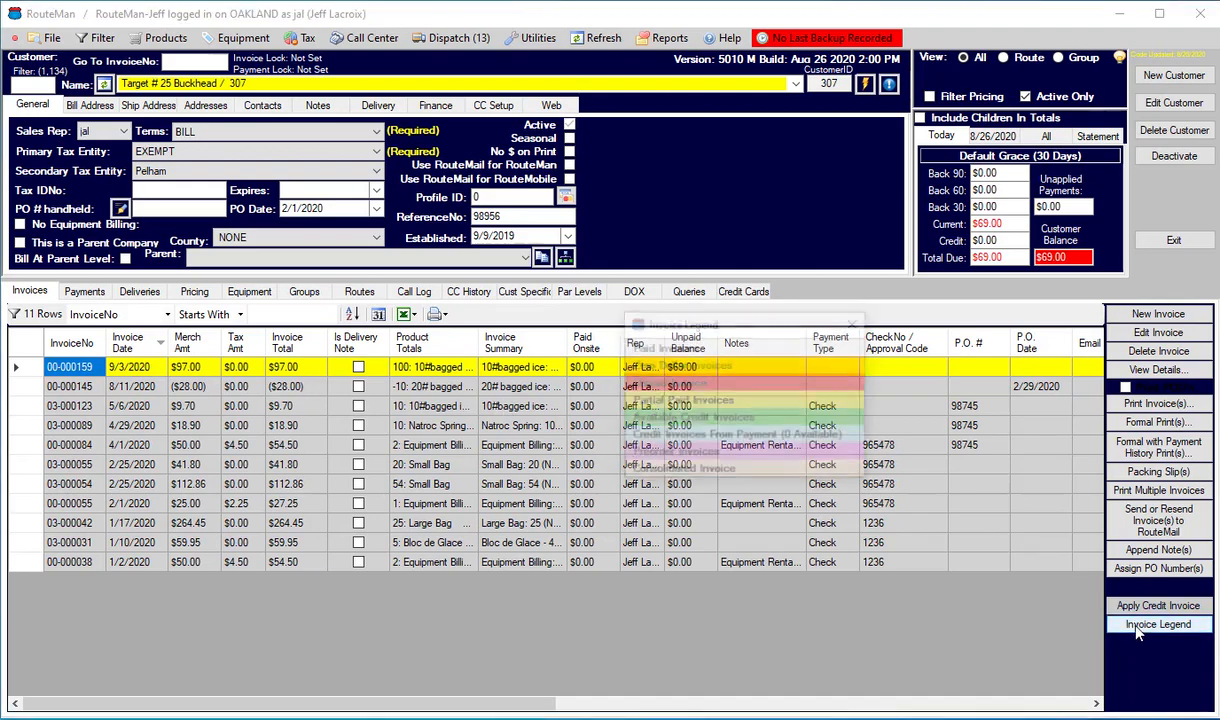
left_click(858, 325)
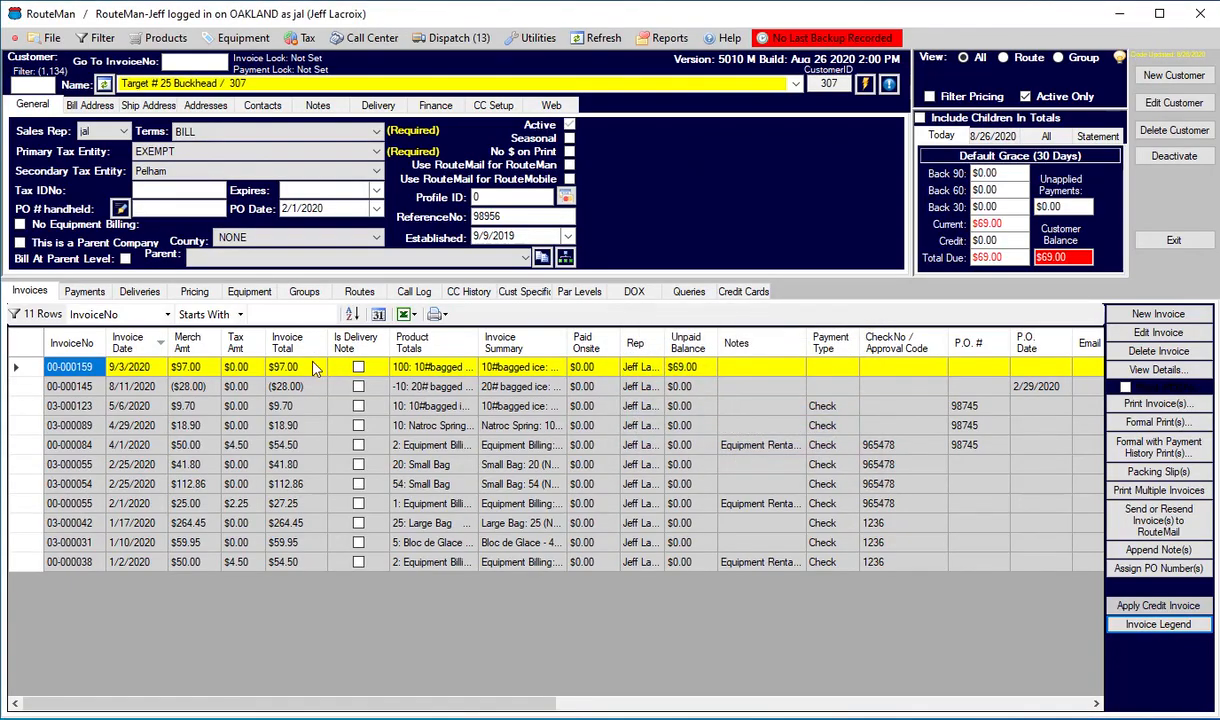